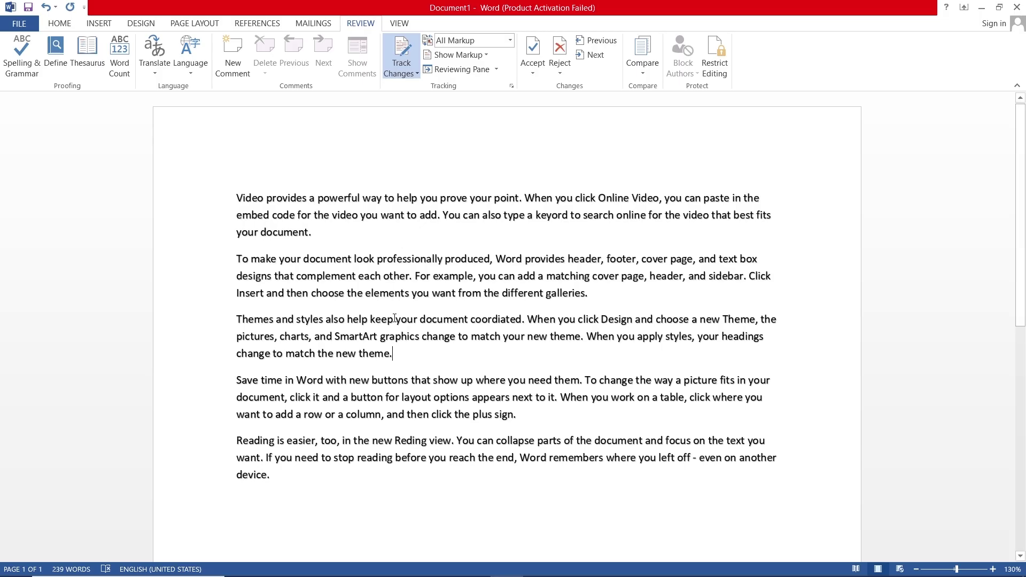
# - Insert tracked text 's in many of the ways' after keep, 'add' after layout, and 'ss' after stop
pyautogui.click(394, 319)
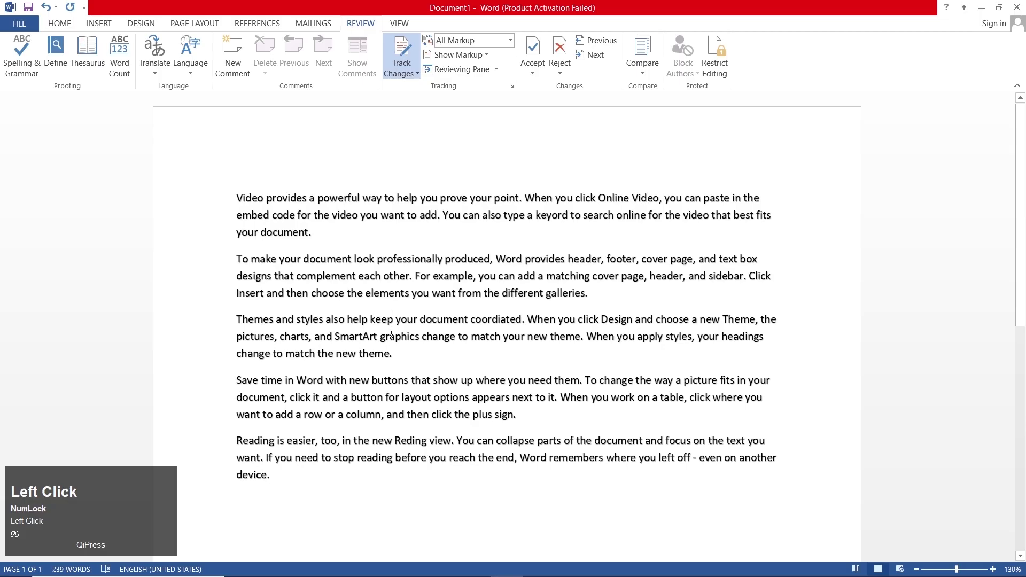
pyautogui.write('s in many of the way')
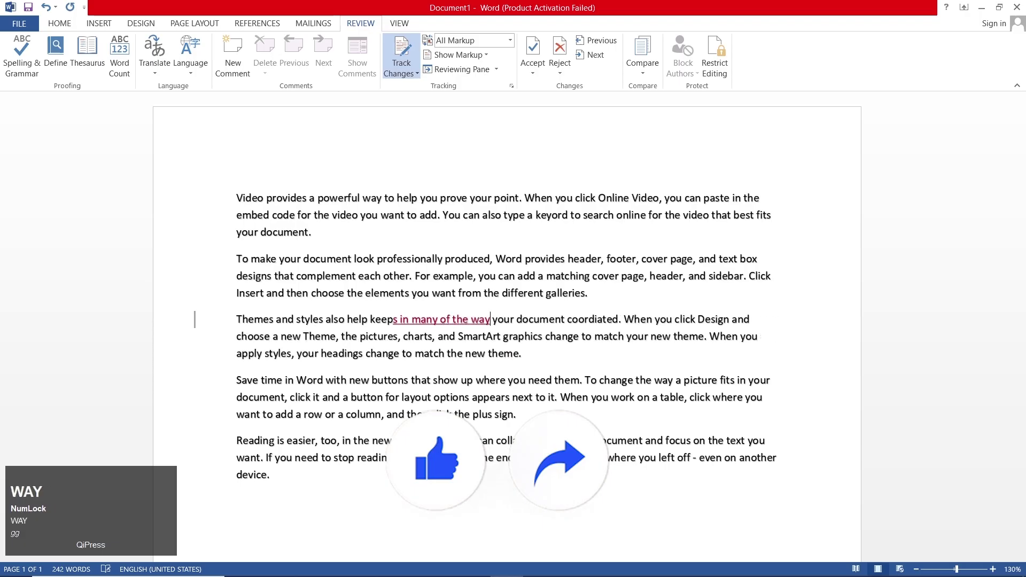
pyautogui.write('s')
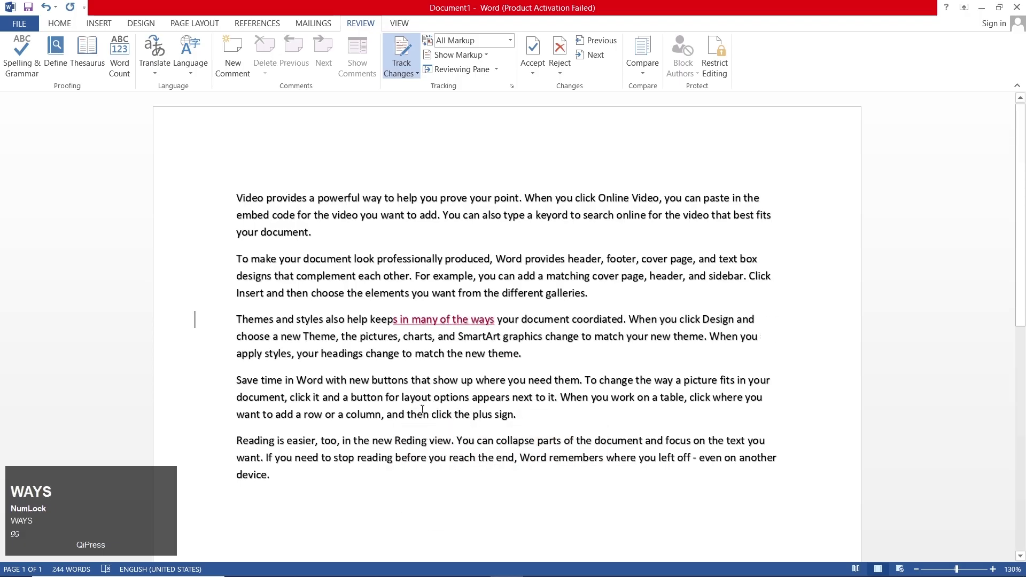
pyautogui.click(432, 397)
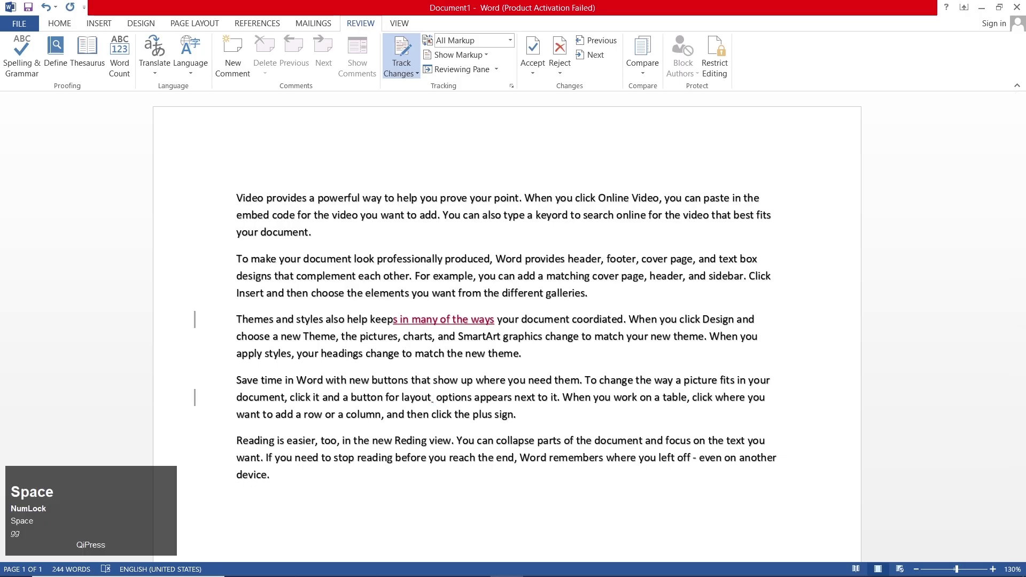
pyautogui.write('add')
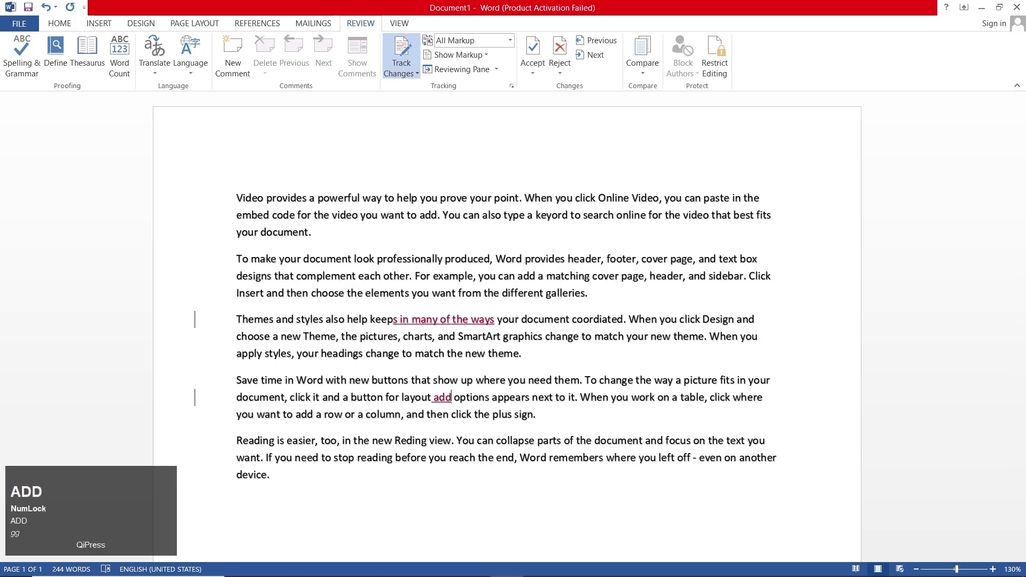
pyautogui.click(367, 529)
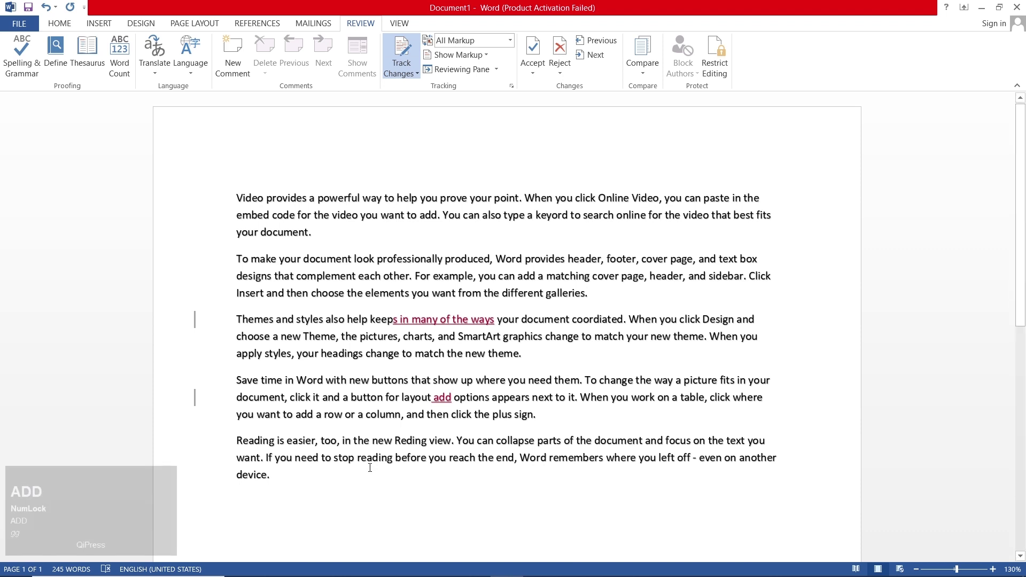
pyautogui.write('ss')
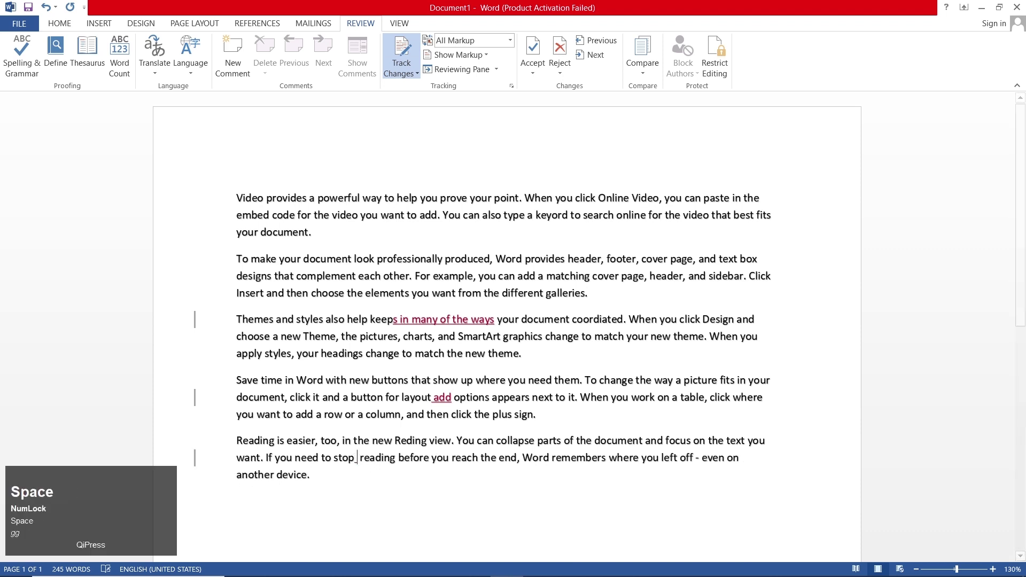
# - Type 'sfe' after When in the first line, then undo that insertion with Ctrl+Z
pyautogui.click(560, 196)
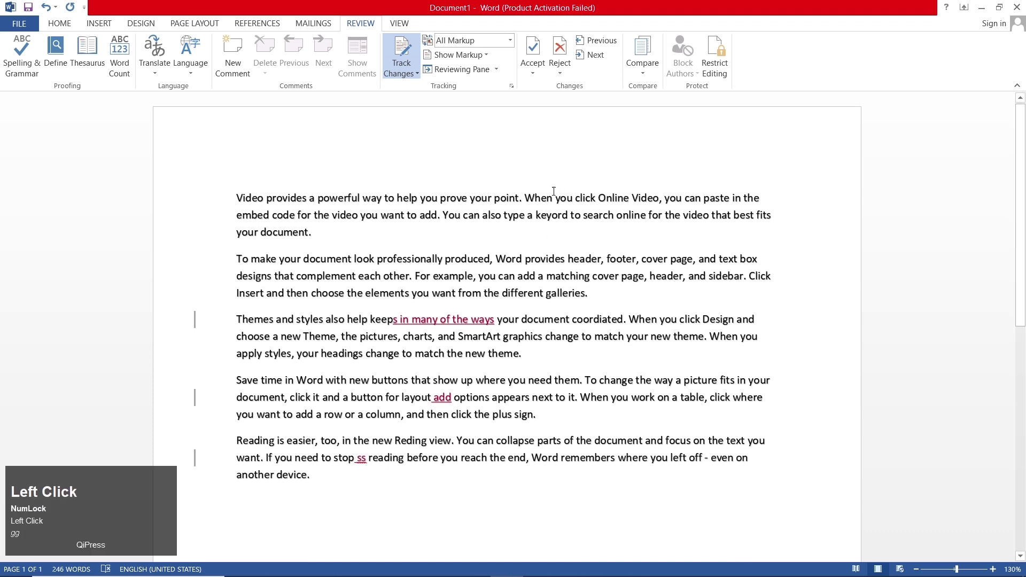
pyautogui.write('sfe')
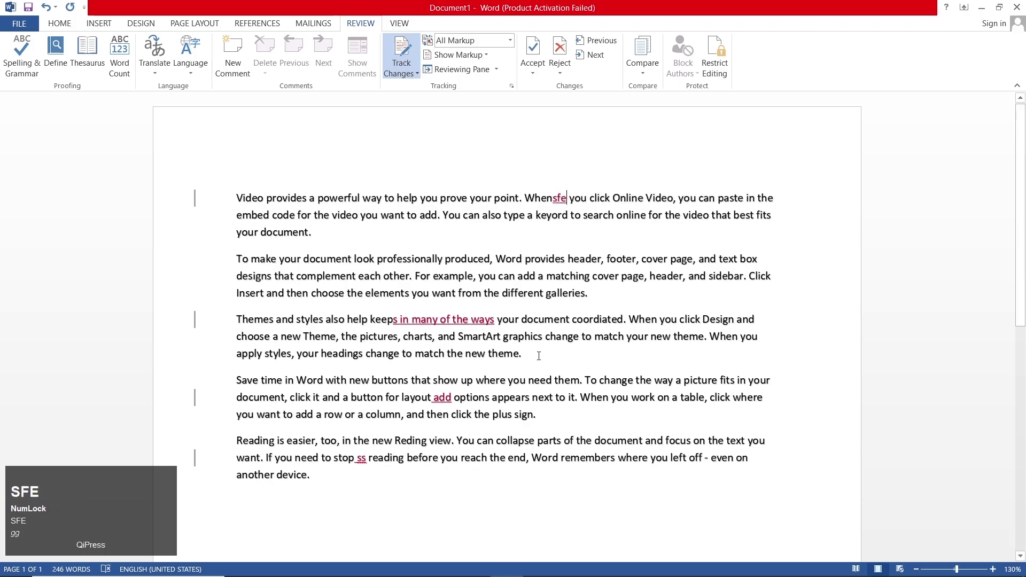
pyautogui.click(547, 496)
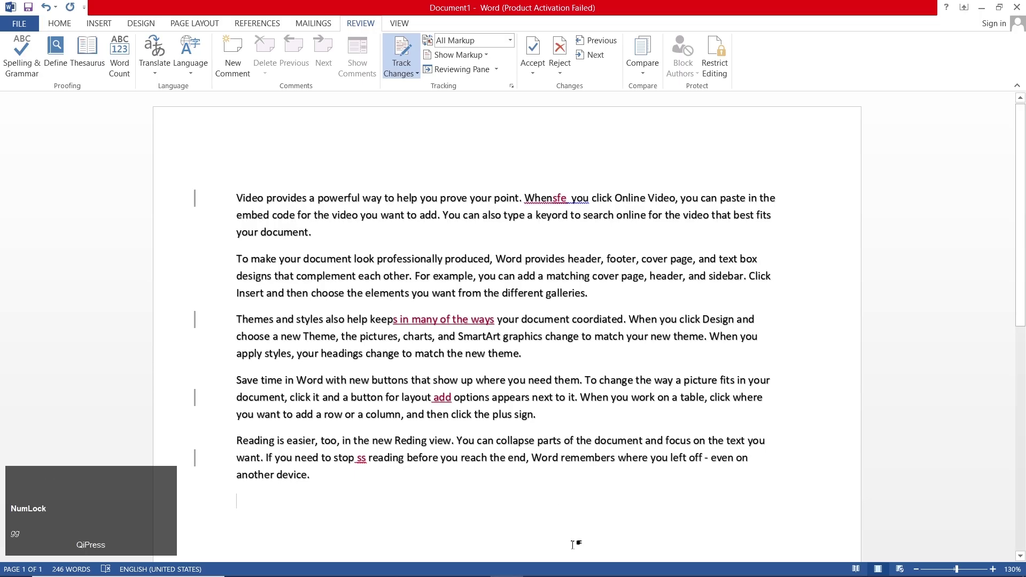
pyautogui.hotkey('ctrl', 'z')
pyautogui.hotkey('ctrl', 'z')
pyautogui.hotkey('ctrl', 'z')
pyautogui.hotkey('ctrl', 'z')
pyautogui.hotkey('ctrl', 'z')
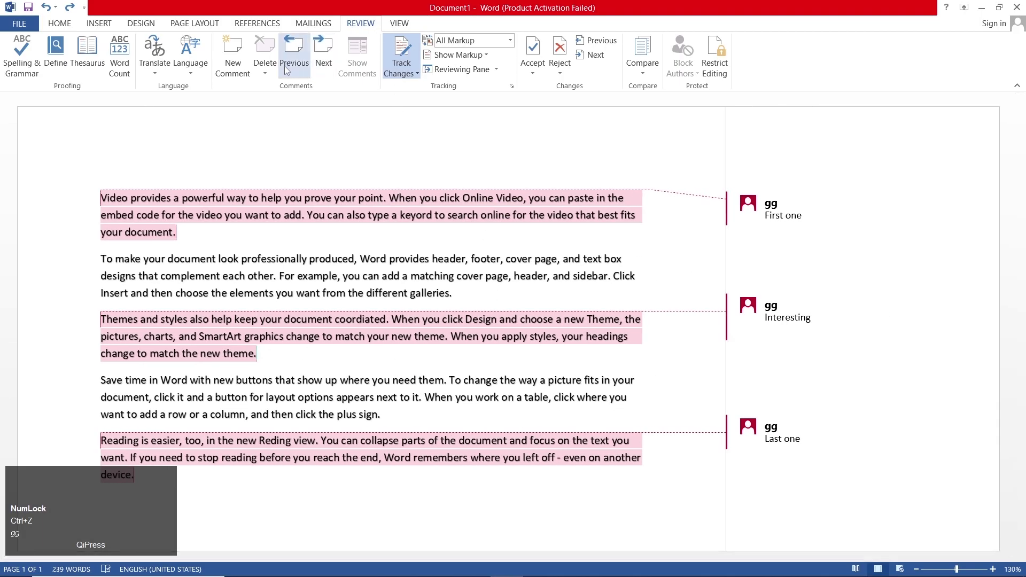
# - Remove the three comments with Delete All Comments in Document
pyautogui.click(269, 69)
pyautogui.click(280, 110)
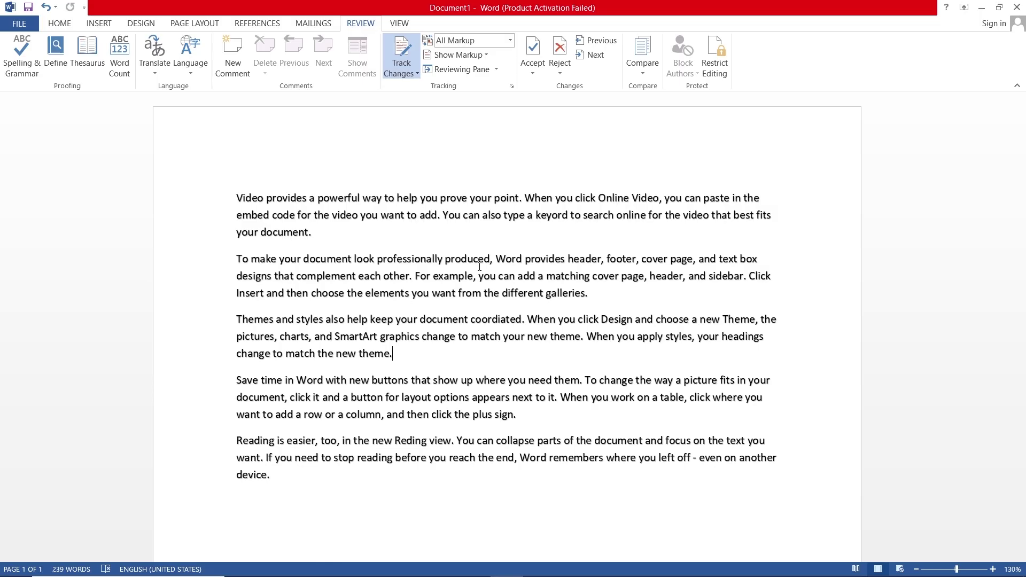
# - Turn on Track Changes and insert 'gfgf' after document. and 'gf' after match
pyautogui.click(405, 73)
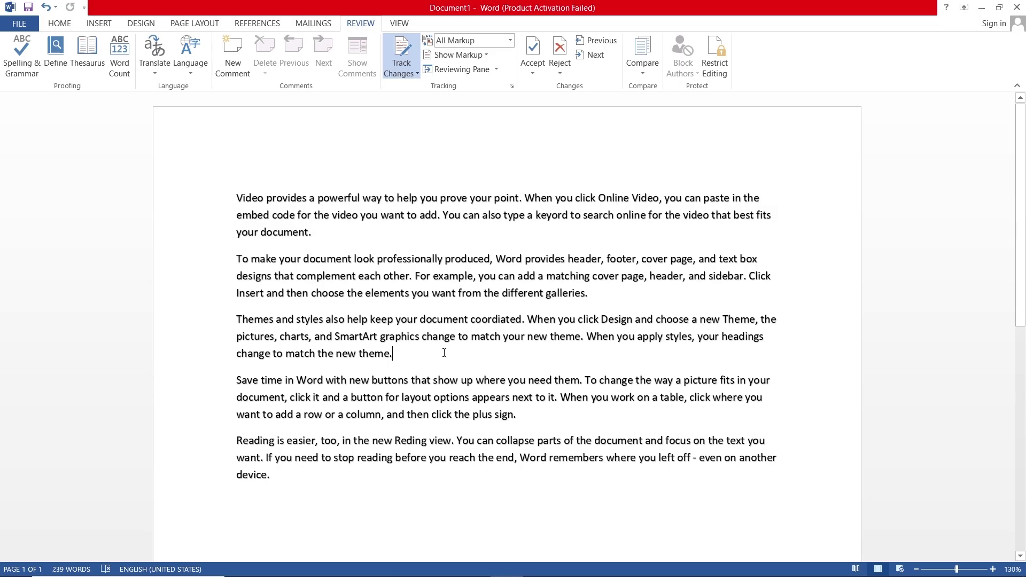
pyautogui.click(475, 233)
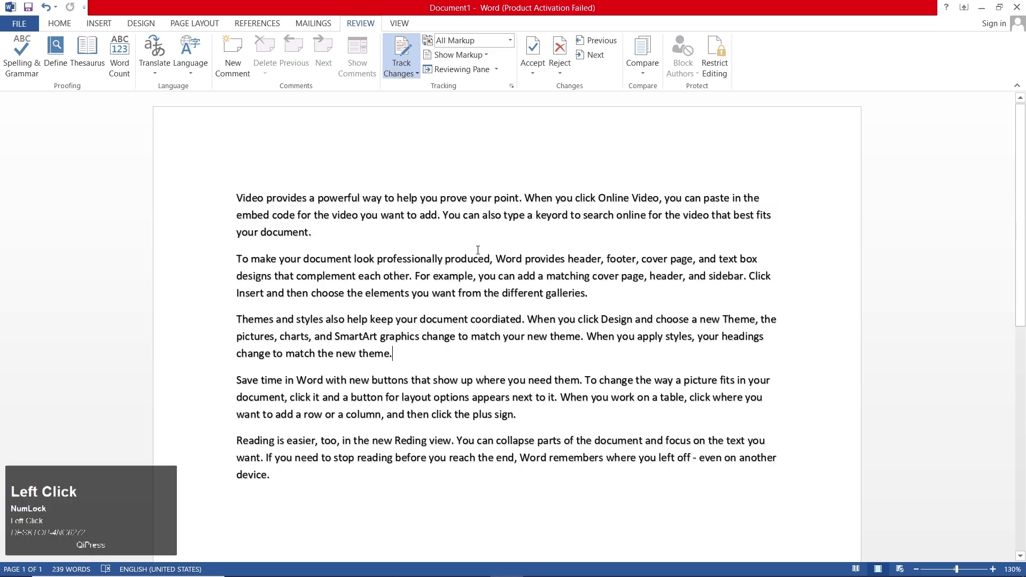
pyautogui.write('gfgf')
pyautogui.click(503, 336)
pyautogui.write('gf')
# - Insert tracked 'fgfgf' before add, 'fgf' after sign., and 'fgf' before Word
pyautogui.click(518, 276)
pyautogui.write('fgfgf')
pyautogui.click(514, 415)
pyautogui.write('fgf')
pyautogui.click(513, 458)
pyautogui.write('fgf')
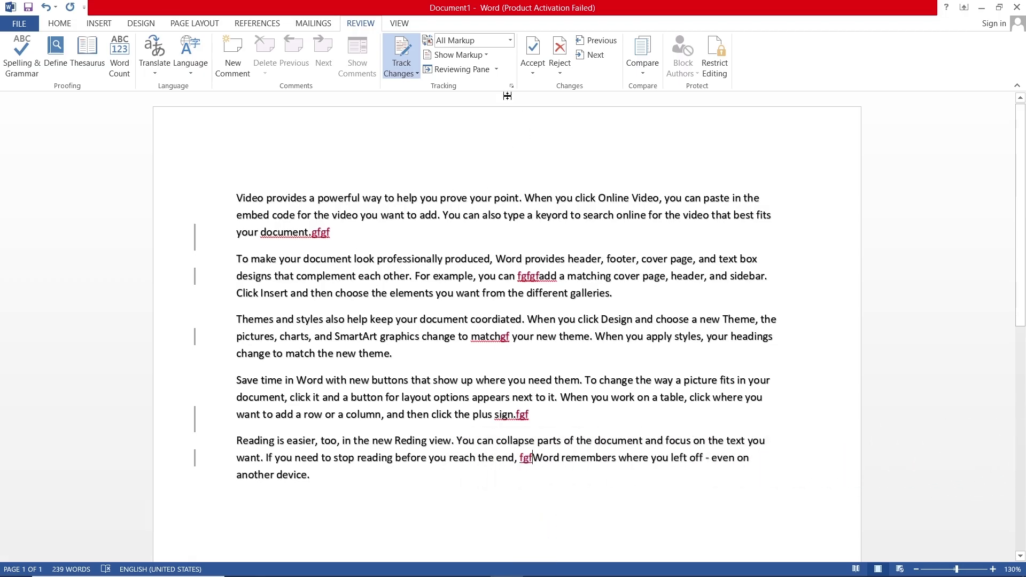
pyautogui.click(496, 70)
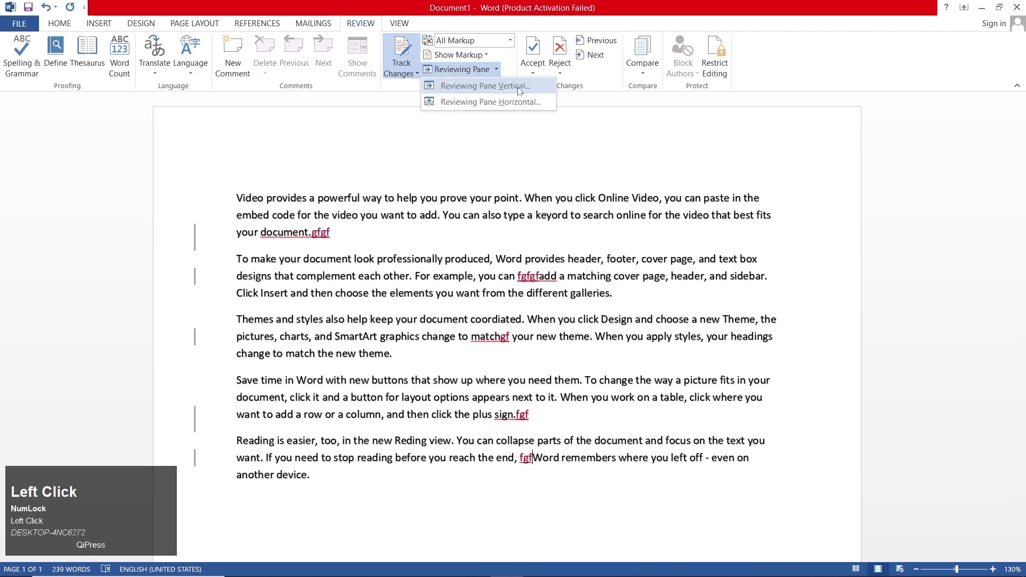
pyautogui.click(518, 88)
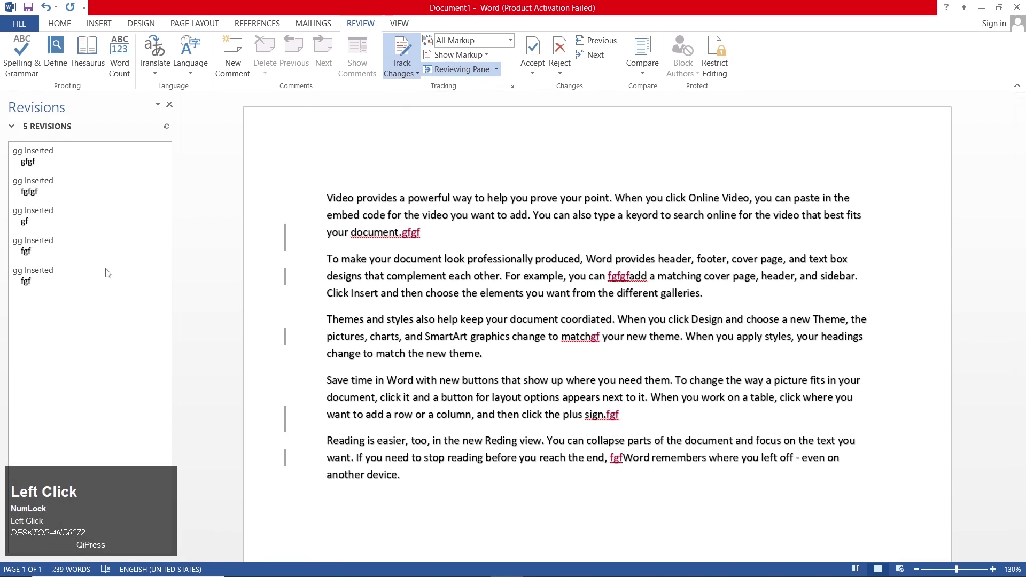
pyautogui.click(168, 104)
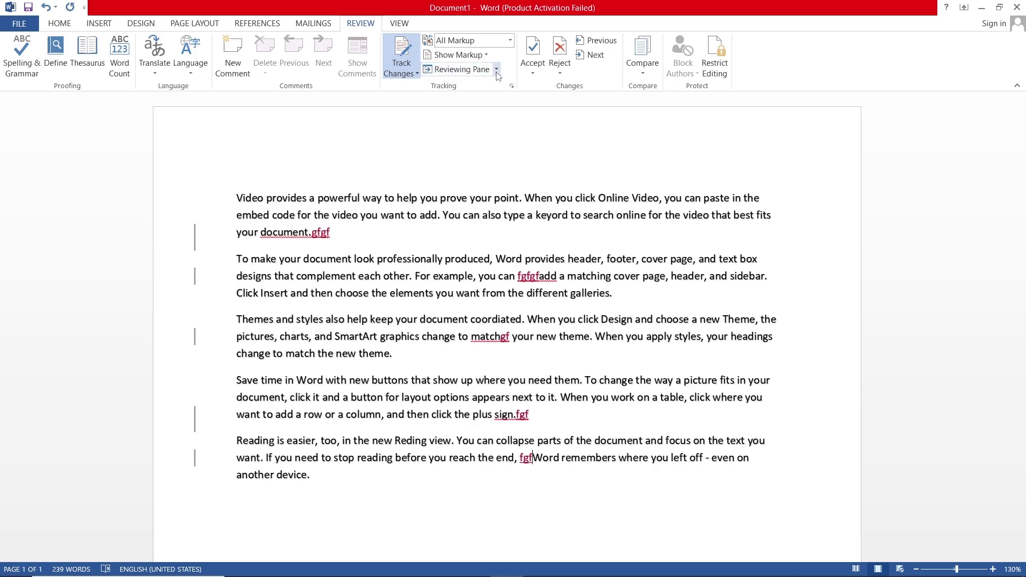
# - Reject all changes and stop tracking, then undo to restore the tracked insertions
pyautogui.click(536, 73)
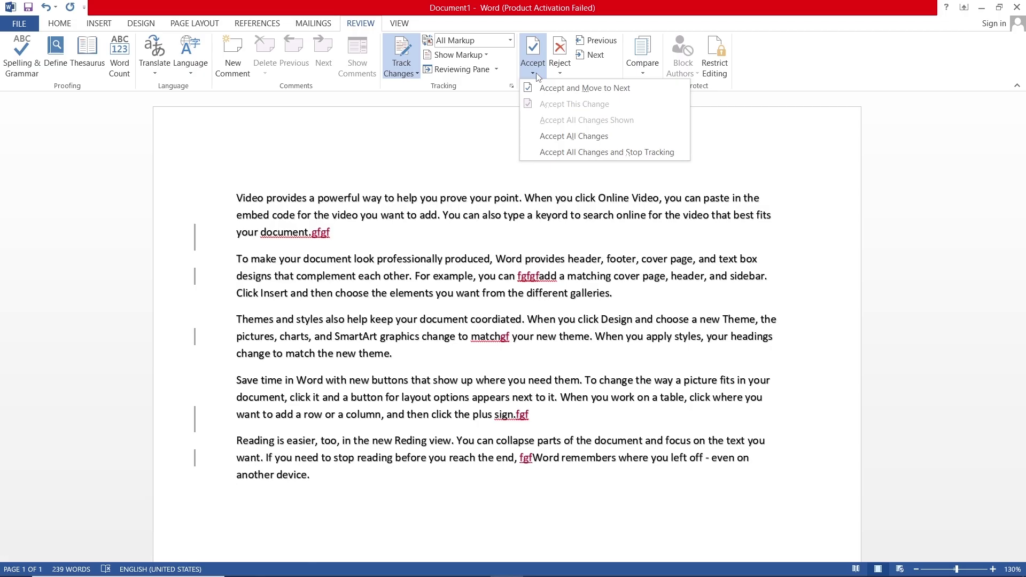
pyautogui.click(563, 74)
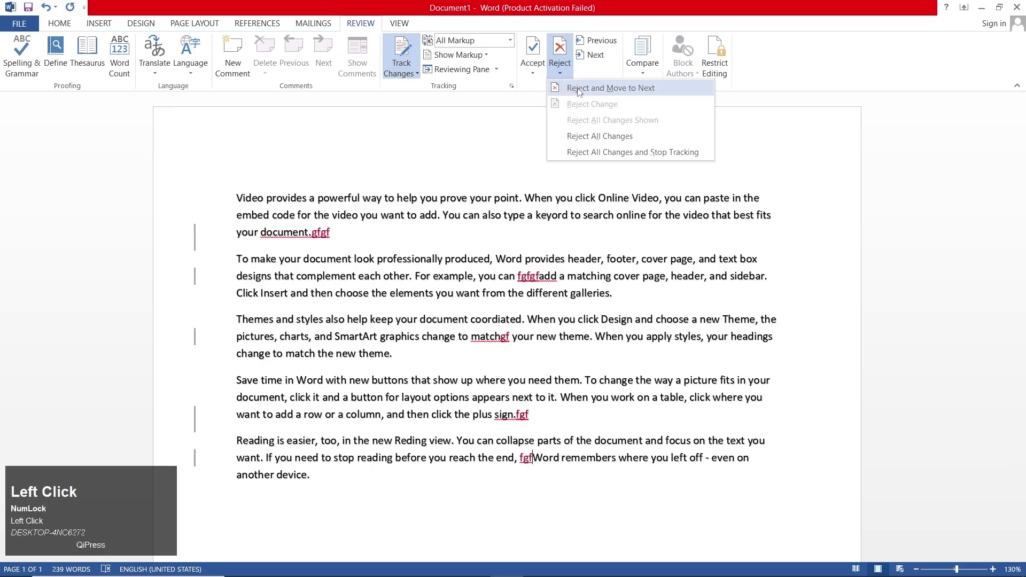
pyautogui.click(586, 92)
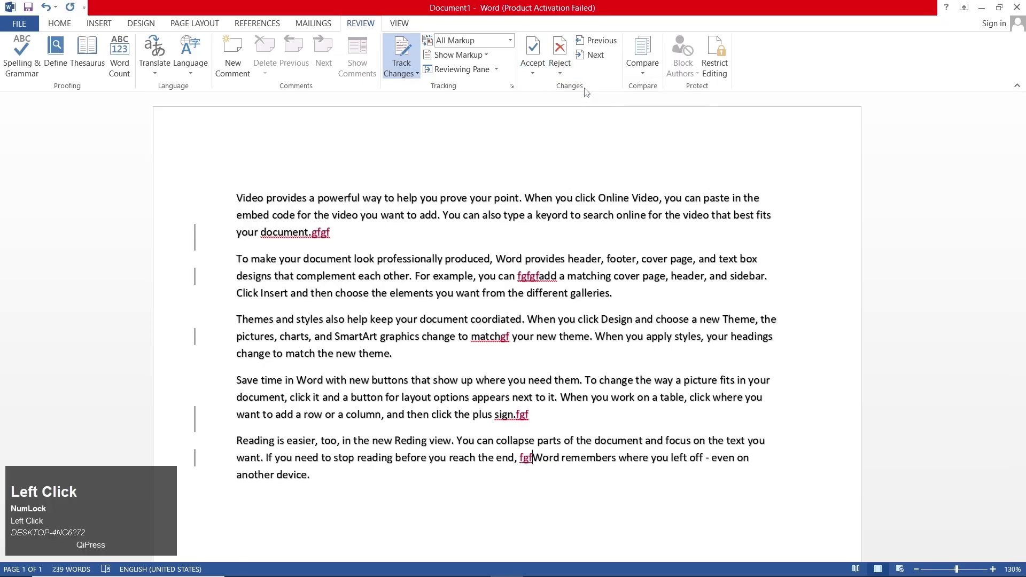
pyautogui.click(558, 72)
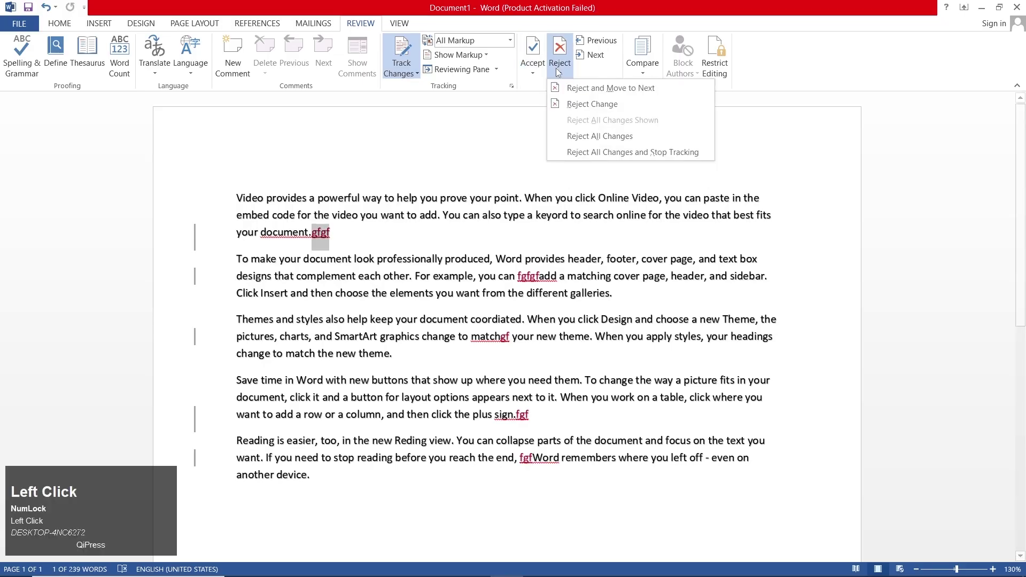
pyautogui.click(582, 153)
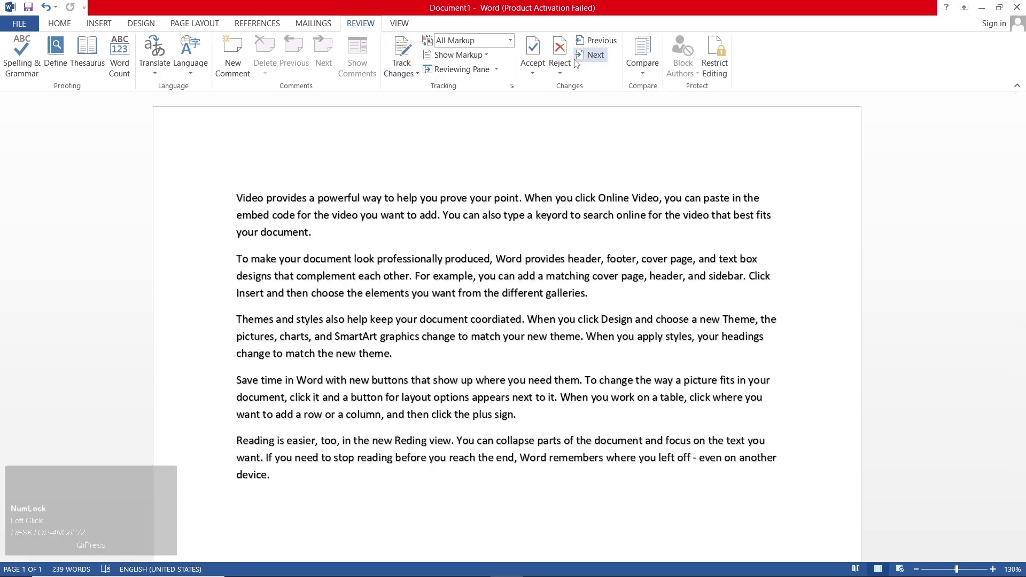
pyautogui.hotkey('ctrl', 'z')
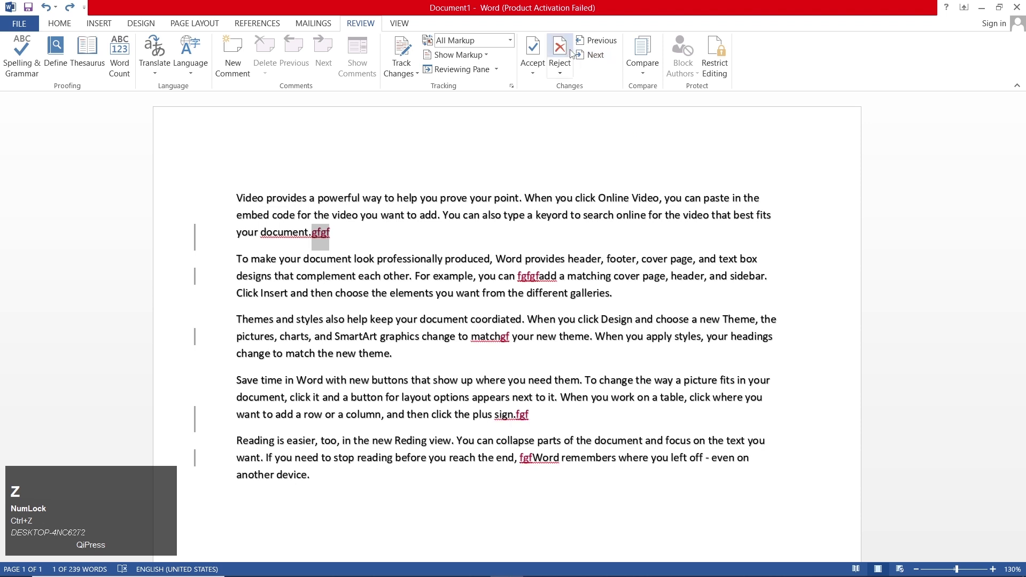
# - Step through the tracked insertions with Next and Previous, ending at the gf in matchgf
pyautogui.click(590, 42)
pyautogui.click(594, 55)
pyautogui.click(598, 42)
pyautogui.click(594, 55)
pyautogui.click(597, 54)
pyautogui.click(599, 41)
pyautogui.click(594, 55)
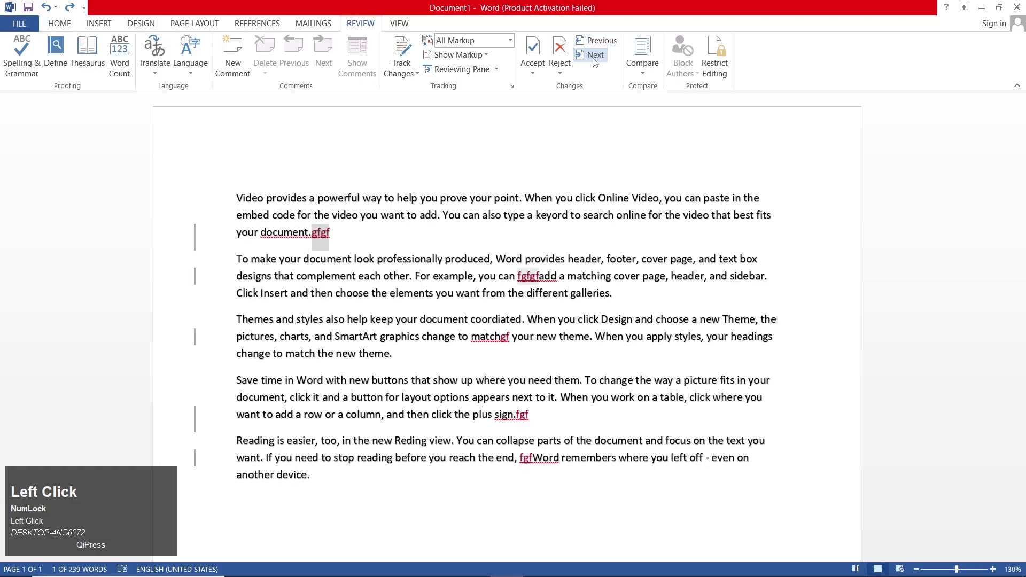
pyautogui.click(595, 55)
pyautogui.click(598, 41)
pyautogui.click(594, 55)
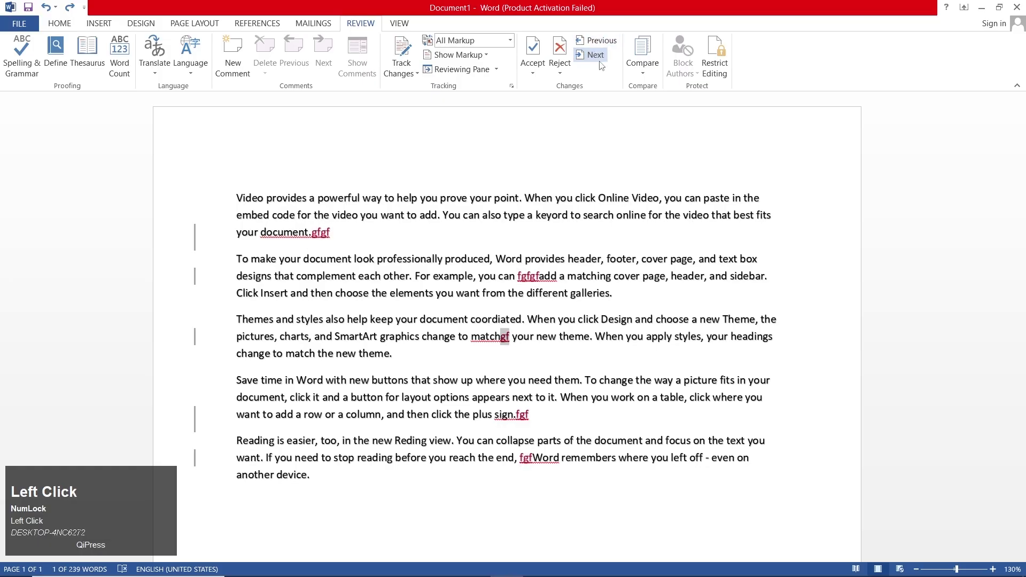
pyautogui.click(584, 199)
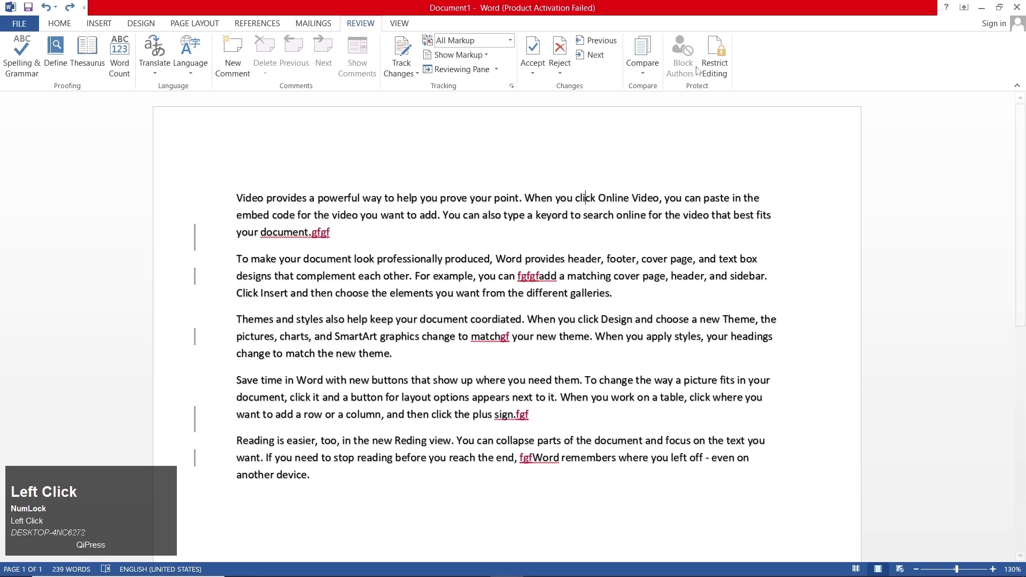
# - Open the Restrict Editing pane and reject the remaining tracked insertions one by one
pyautogui.click(719, 55)
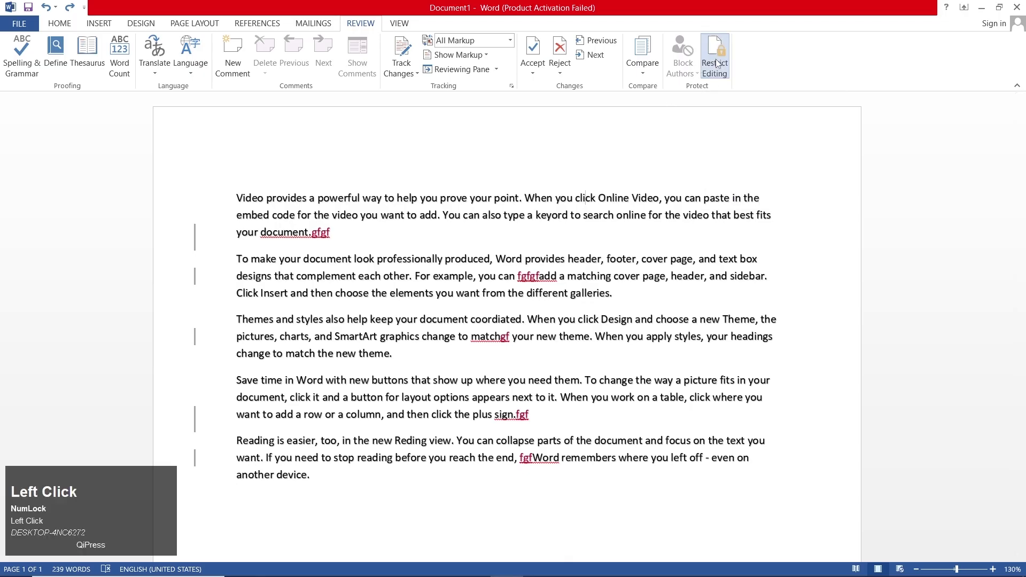
pyautogui.click(561, 43)
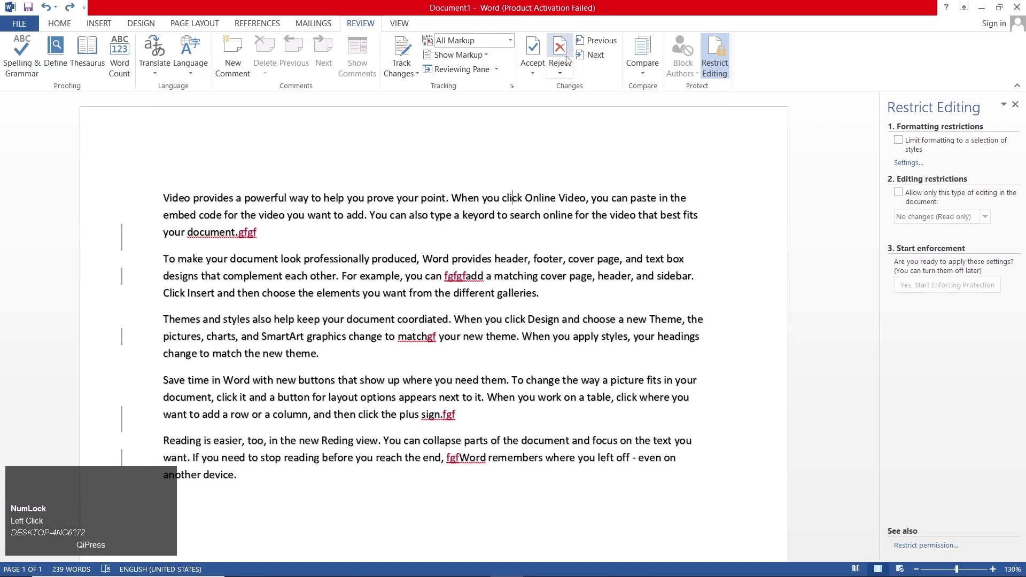
pyautogui.click(562, 42)
pyautogui.click(562, 43)
pyautogui.click(564, 41)
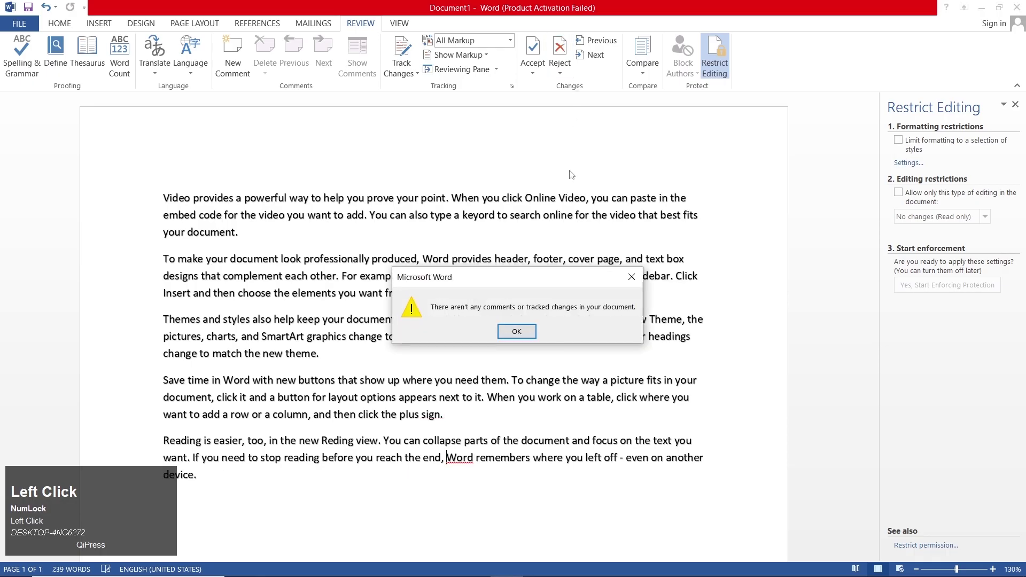
pyautogui.click(517, 330)
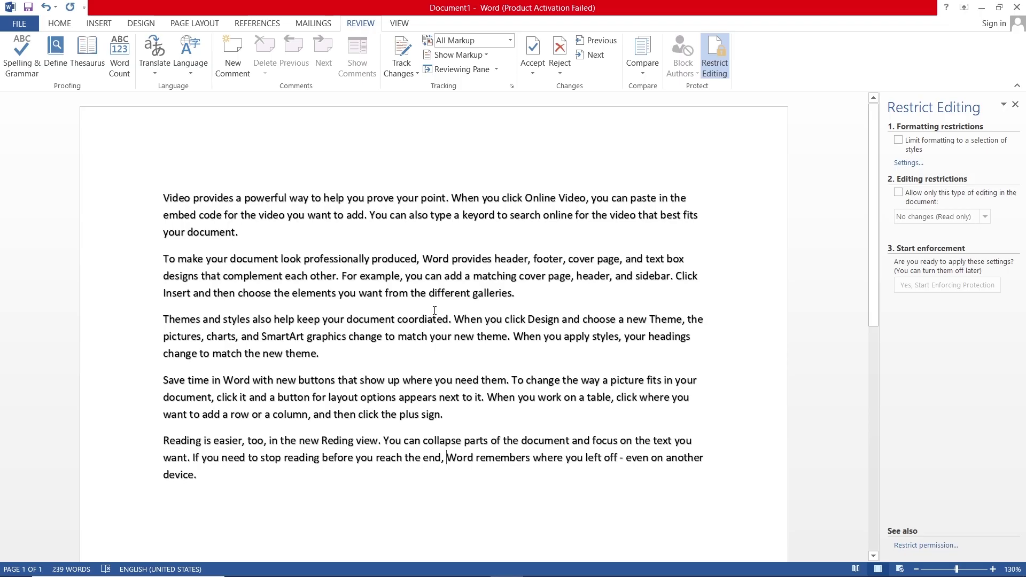
# - Restrict editing to No changes (Read only) and enforce protection with a confirmed password
pyautogui.click(911, 194)
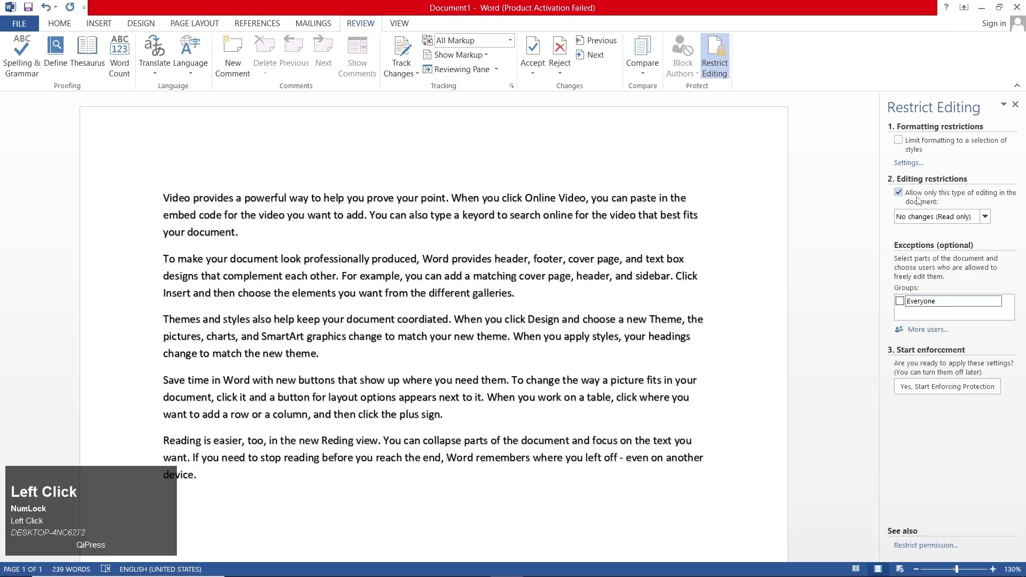
pyautogui.click(929, 386)
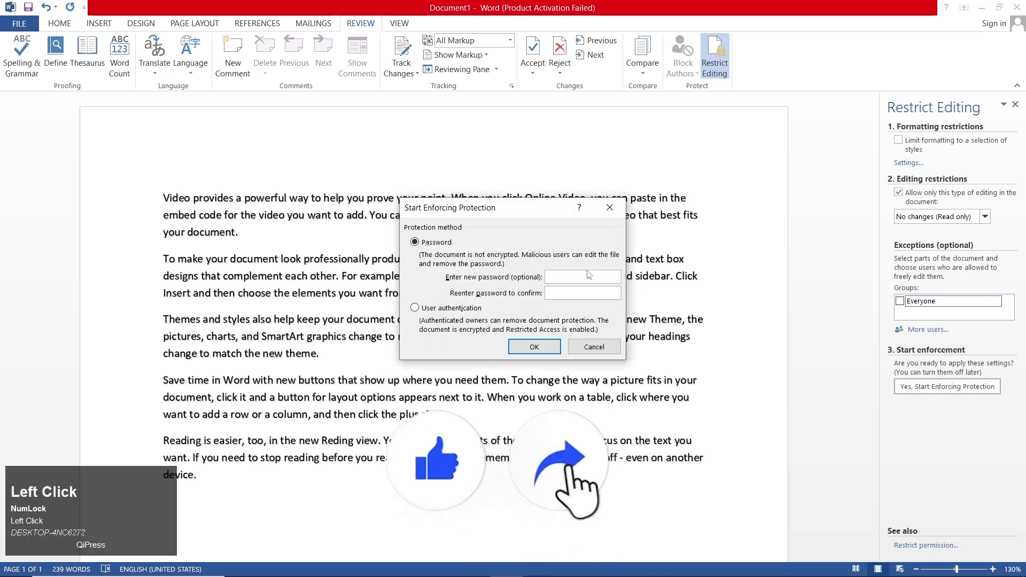
pyautogui.write('123')
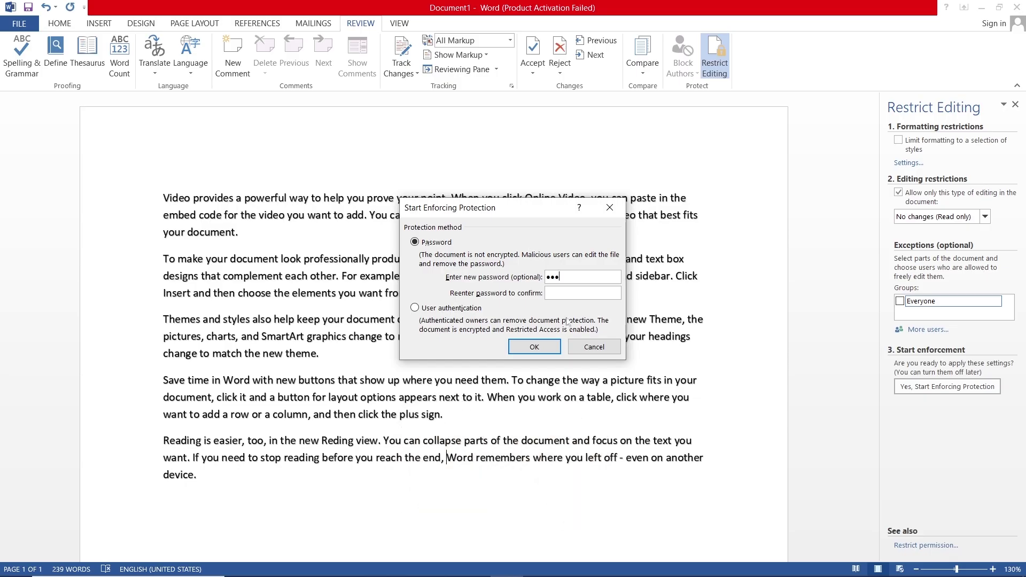
pyautogui.click(572, 293)
pyautogui.write('123')
pyautogui.click(534, 347)
# - Attempt to type nonsense text in the first and third paragraphs to confirm the document is locked
pyautogui.click(514, 293)
pyautogui.write('gfdgfdfgfdfgfdfhgf')
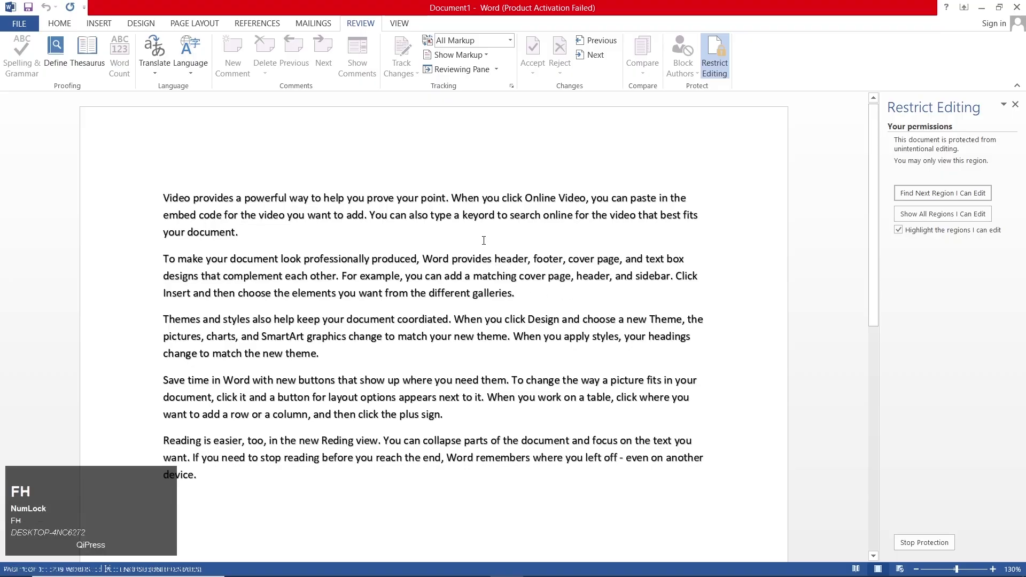
pyautogui.write('dfgdf')
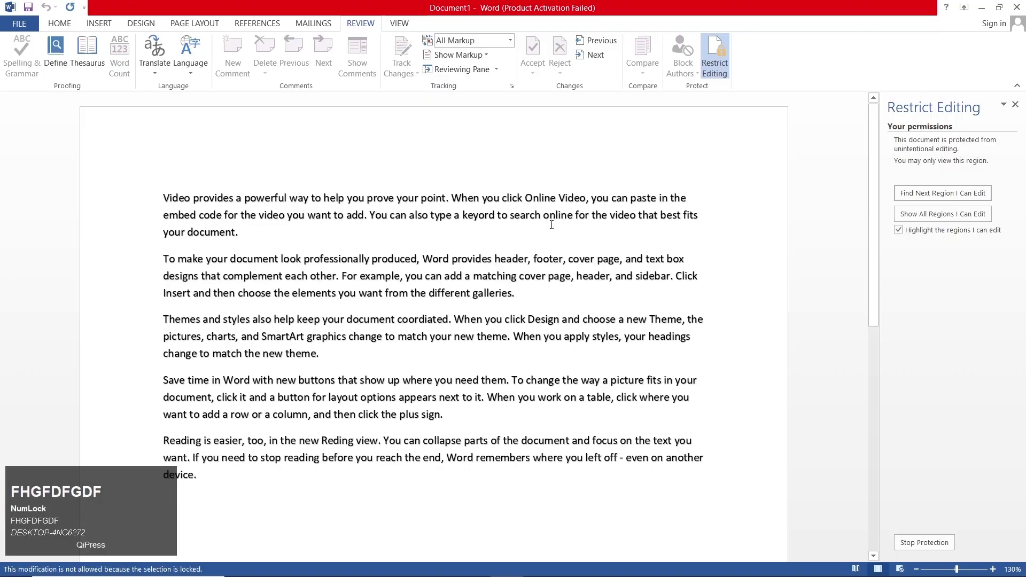
pyautogui.write('gfdfg')
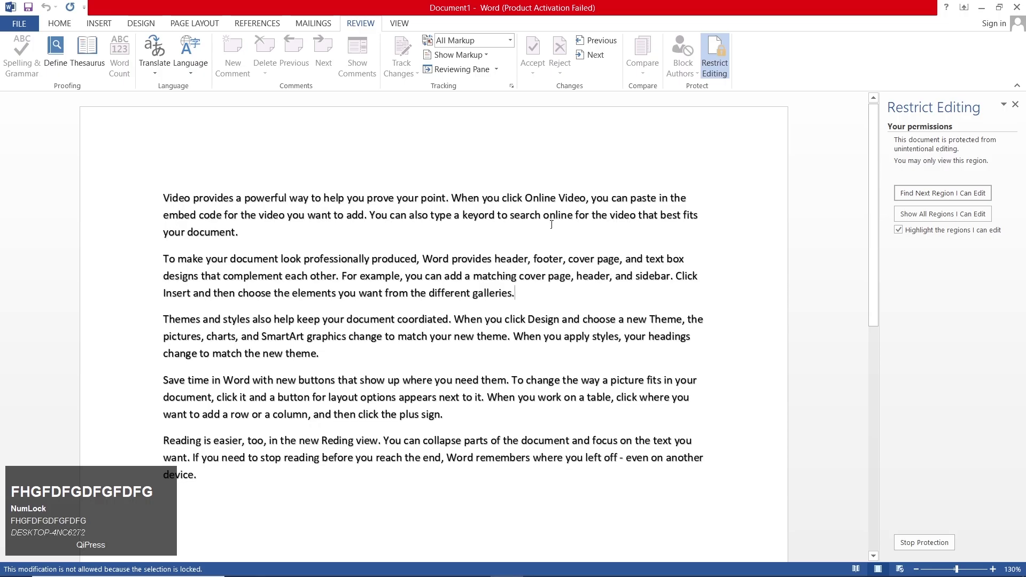
pyautogui.click(414, 359)
pyautogui.write('gfd')
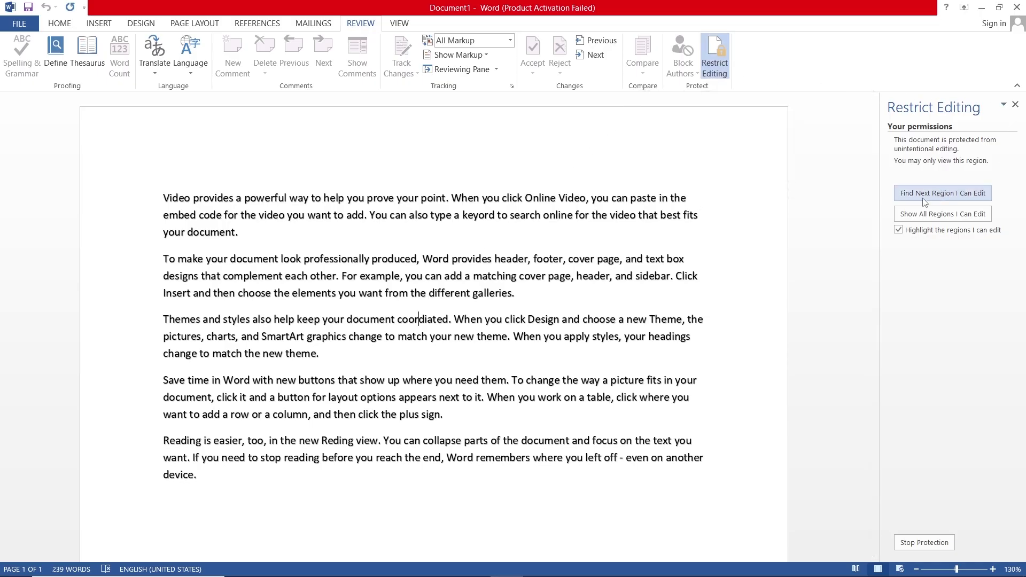
# - Stop protection using the document password, then delete the stray 1 typed into coordinated
pyautogui.click(932, 542)
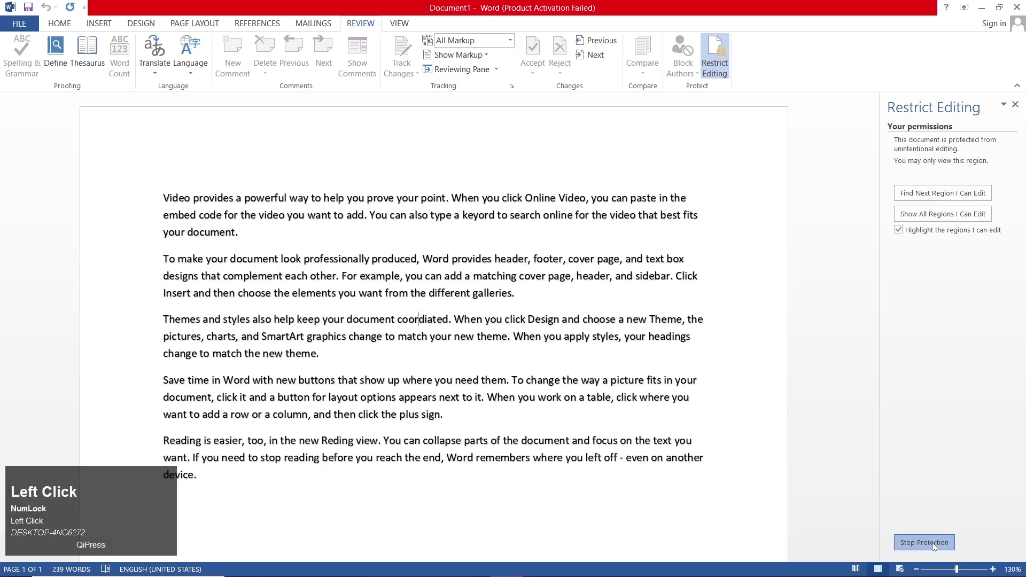
pyautogui.write('1')
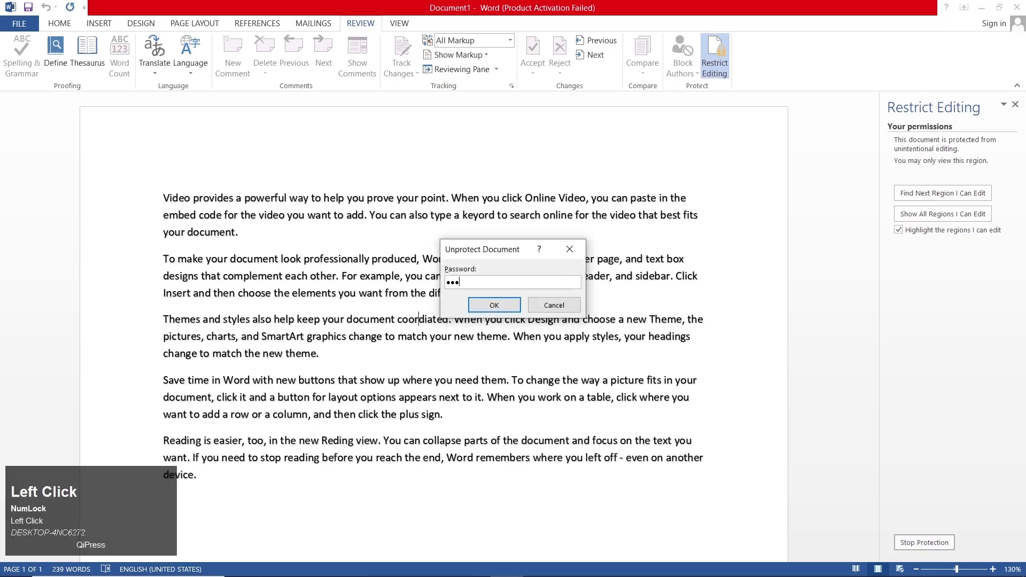
pyautogui.press('Return')
pyautogui.write('1')
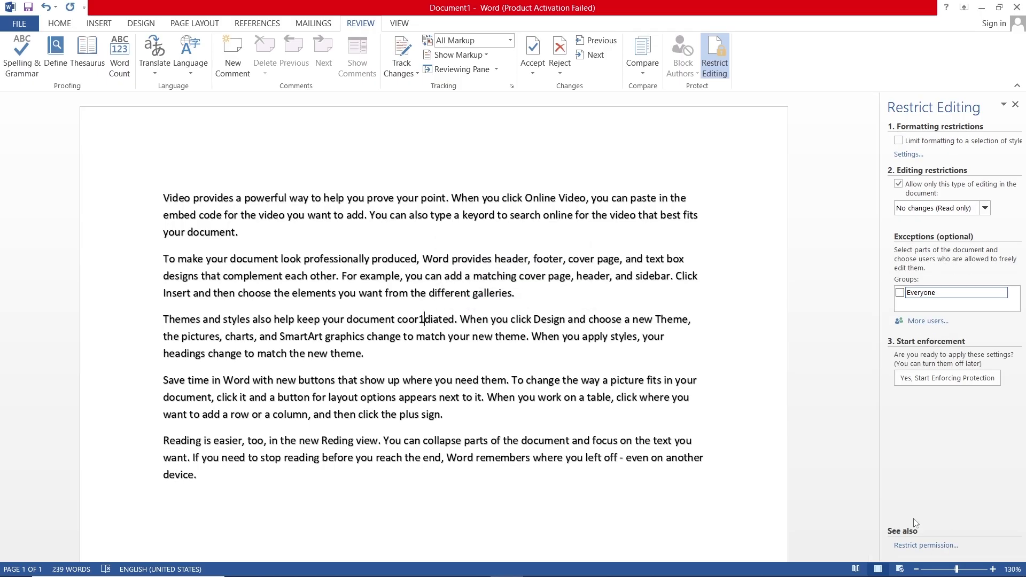
pyautogui.press('BackSpace')
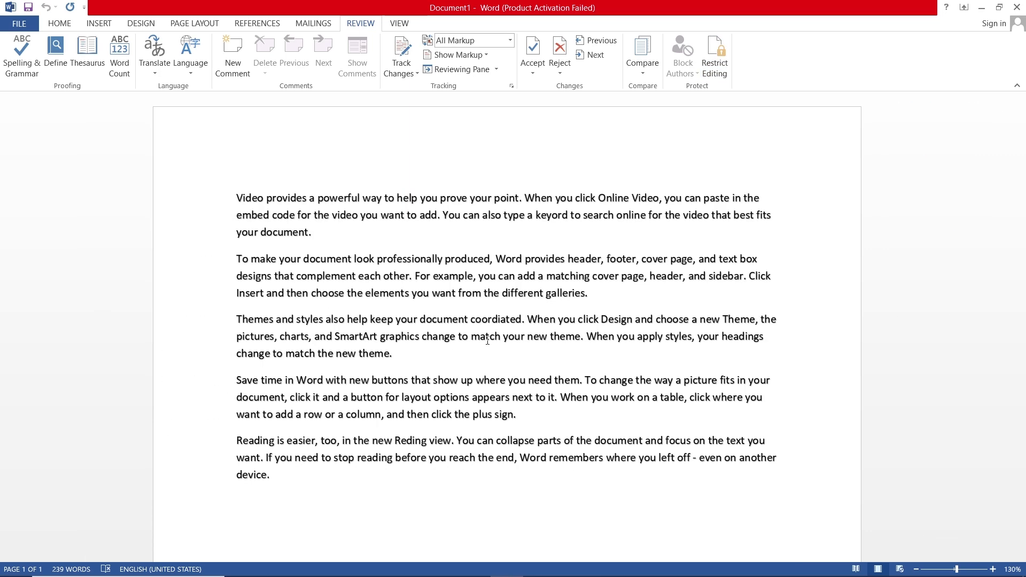